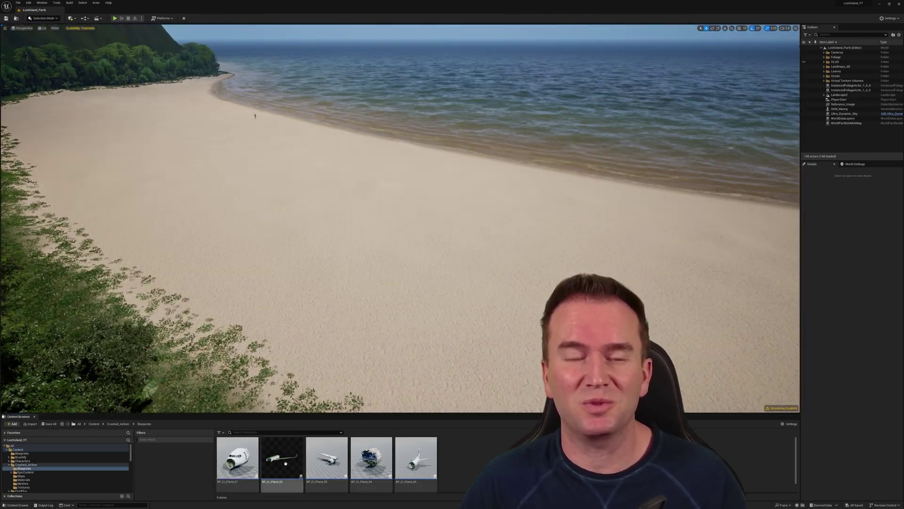
Place the BP_Cr_Plane_04 and BP_Cr_Plane_03 wreck sections and the SM_Engine_01 engine on the beach.
drag(286, 464, 490, 260)
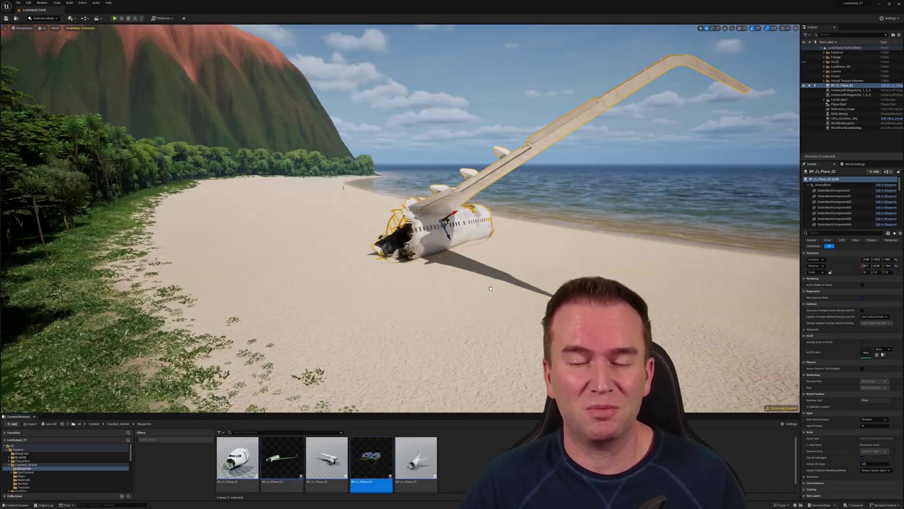
drag(371, 459, 313, 283)
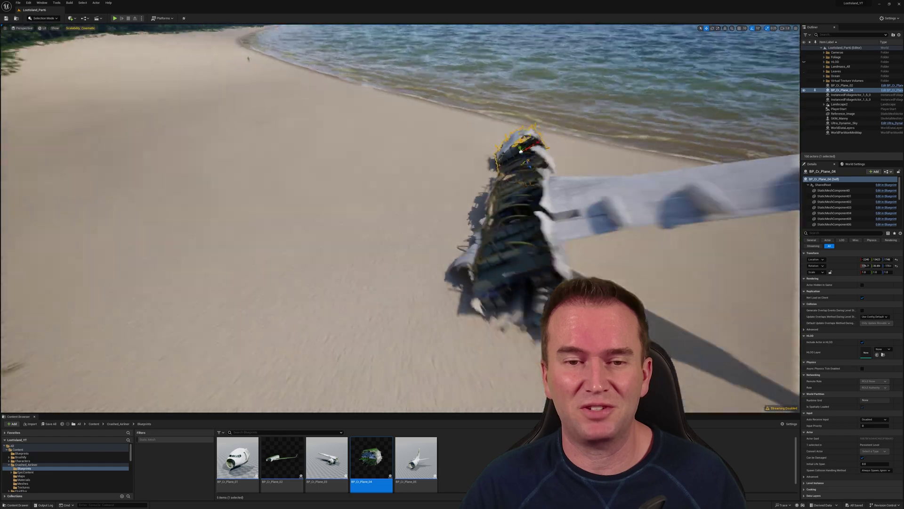
drag(327, 460, 385, 283)
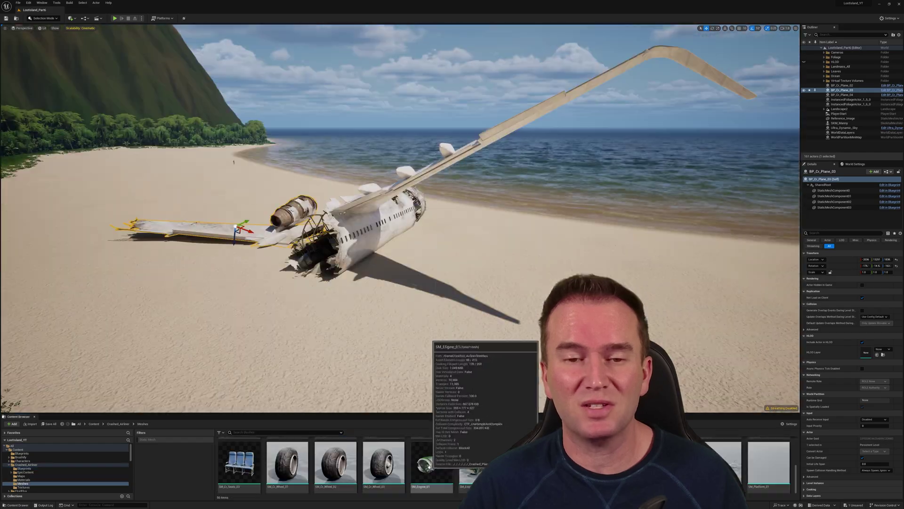
drag(432, 462, 528, 313)
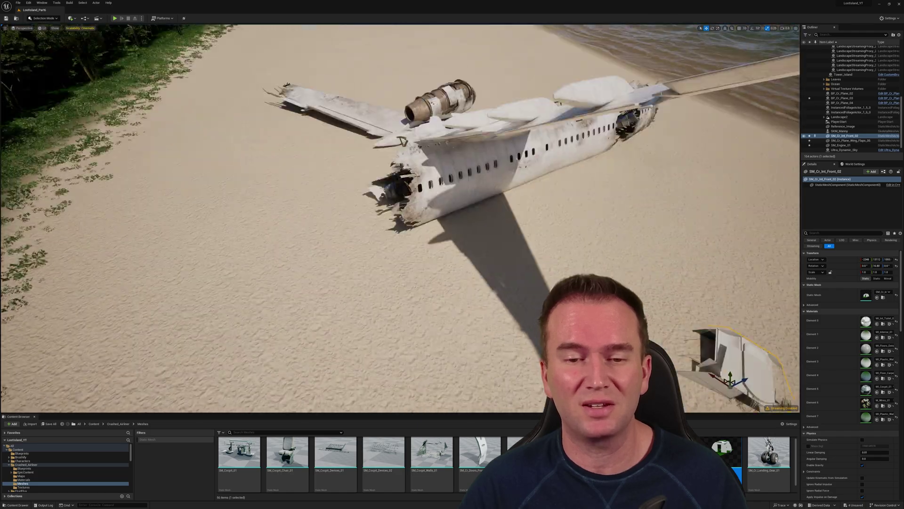
Place a row of airline seats and two cabin doors, standing the second door upright on the sand.
drag(769, 452, 380, 266)
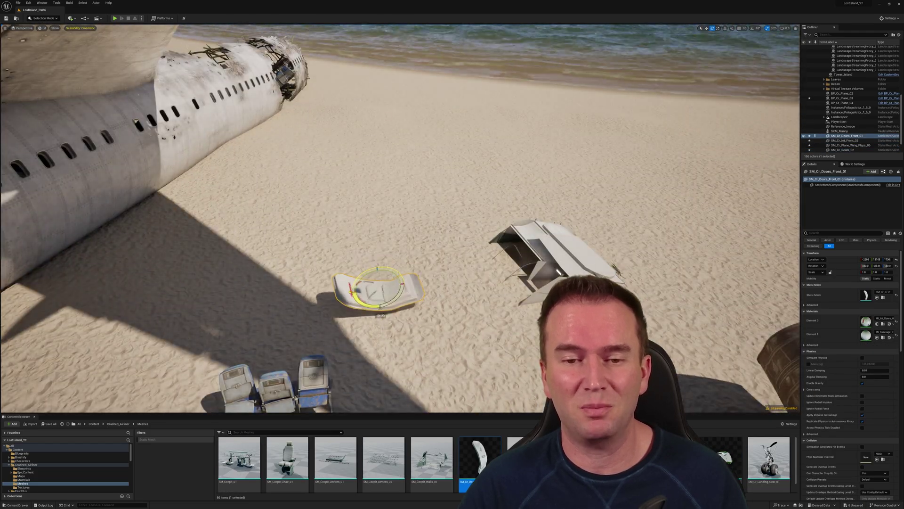
drag(381, 309, 383, 311)
key(w)
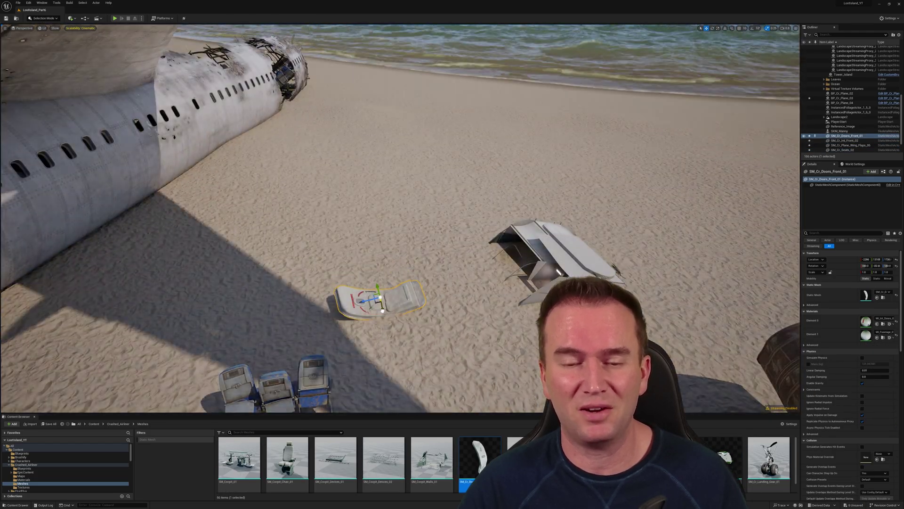
right_drag(381, 305, 382, 305)
drag(480, 459, 450, 269)
right_drag(446, 261, 446, 261)
click(434, 285)
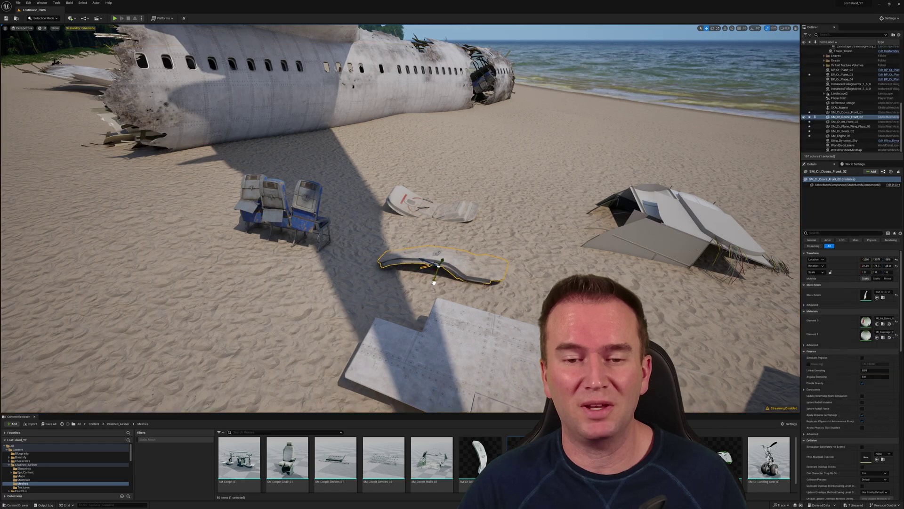
Add the cockpit wall piece, enlarge the fuselage debris sheets and frame the landing gear.
drag(432, 459, 460, 161)
key(f)
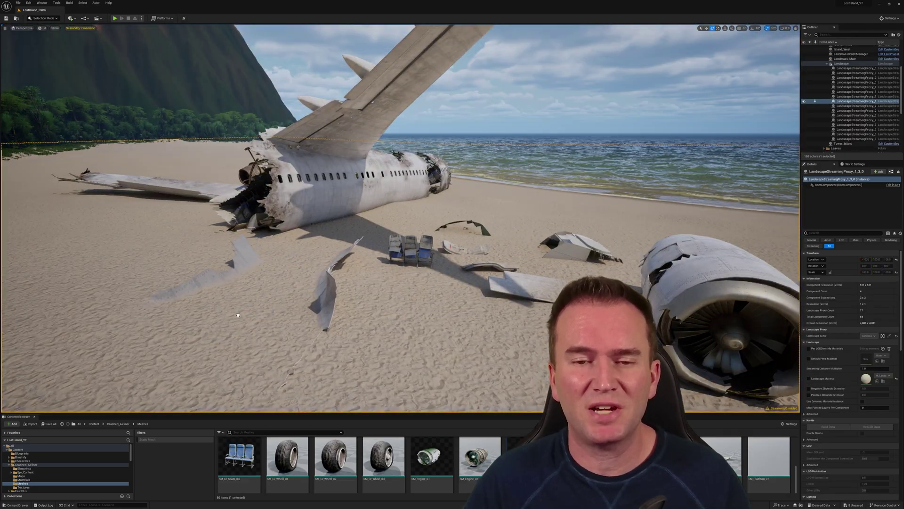
click(238, 315)
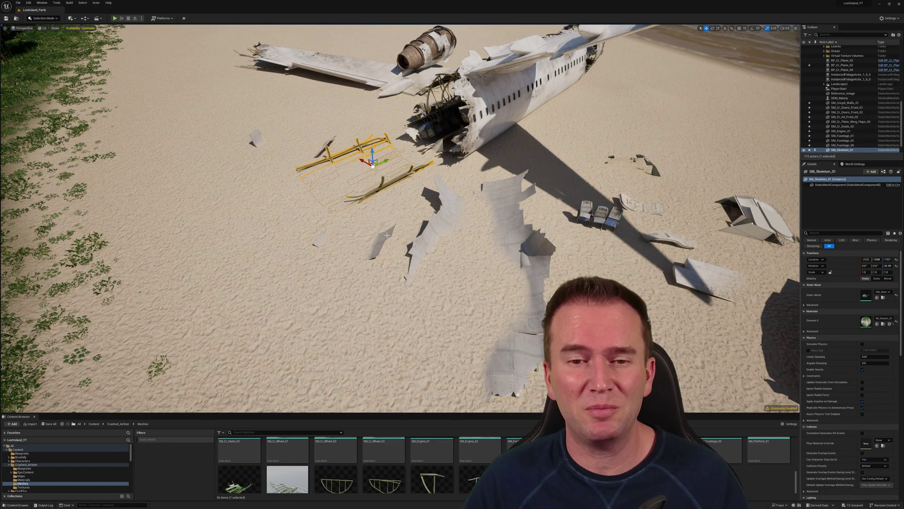
click(306, 137)
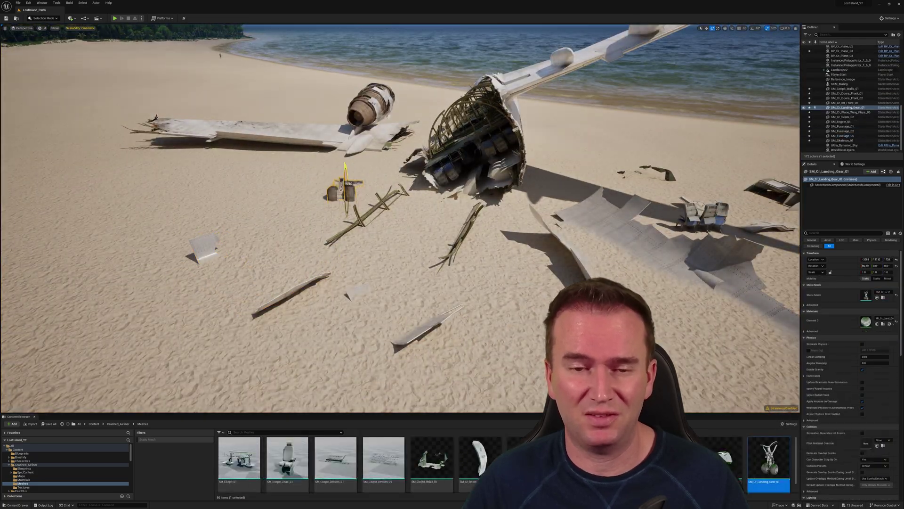
key(f)
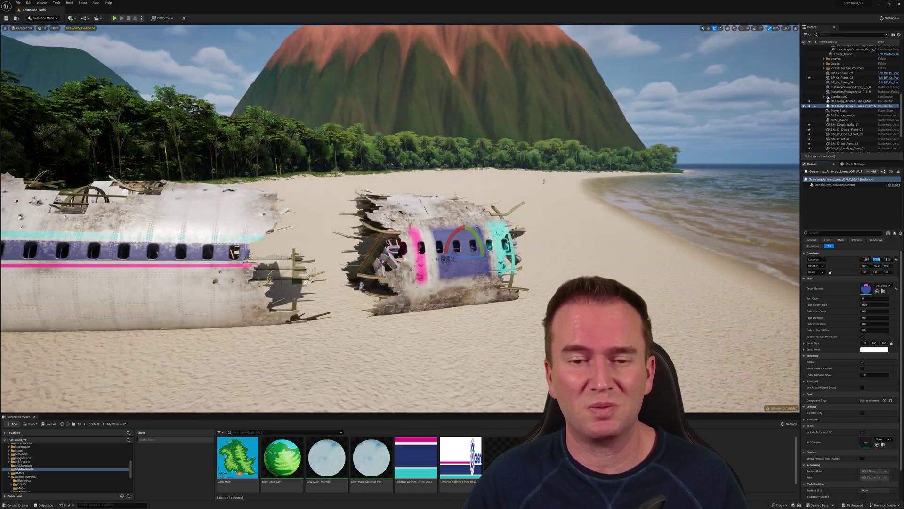
Set the second livery decal's Location to 13422, add a Garbage_Pile decal and paint scattered trash.
text(13422)
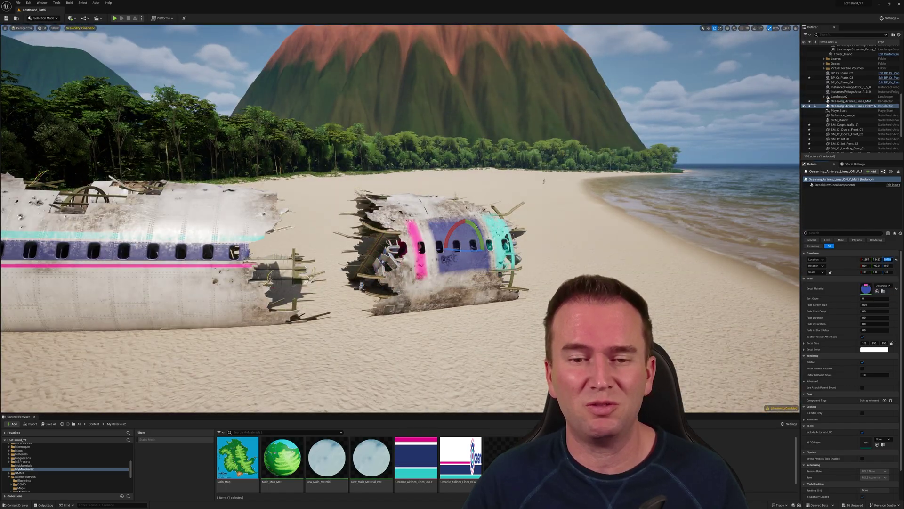
key(Tab)
key(Tab)
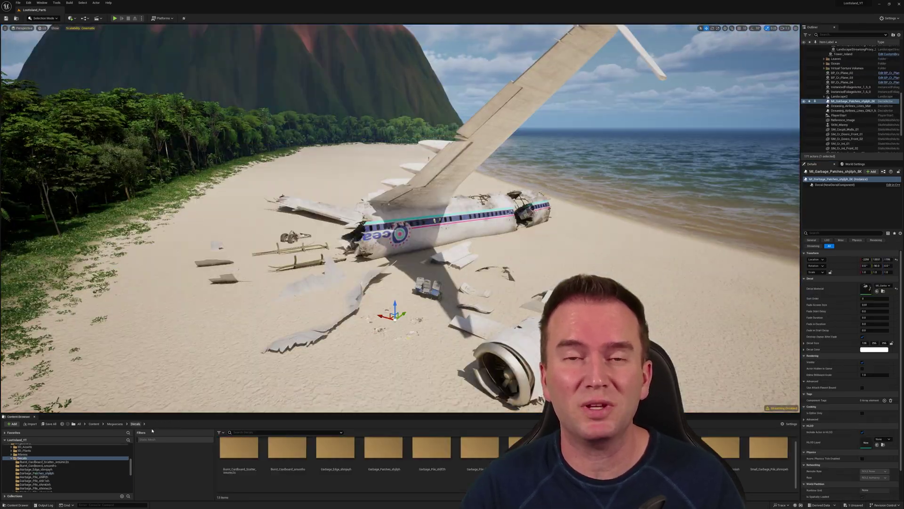
drag(432, 448, 302, 309)
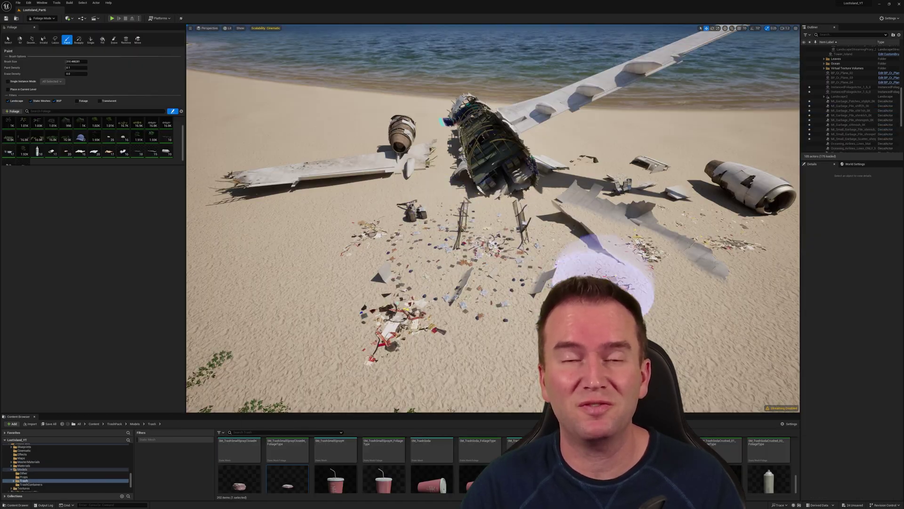
mouse_move(603, 273)
mouse_down()
mouse_move(673, 262)
mouse_move(696, 224)
mouse_up()
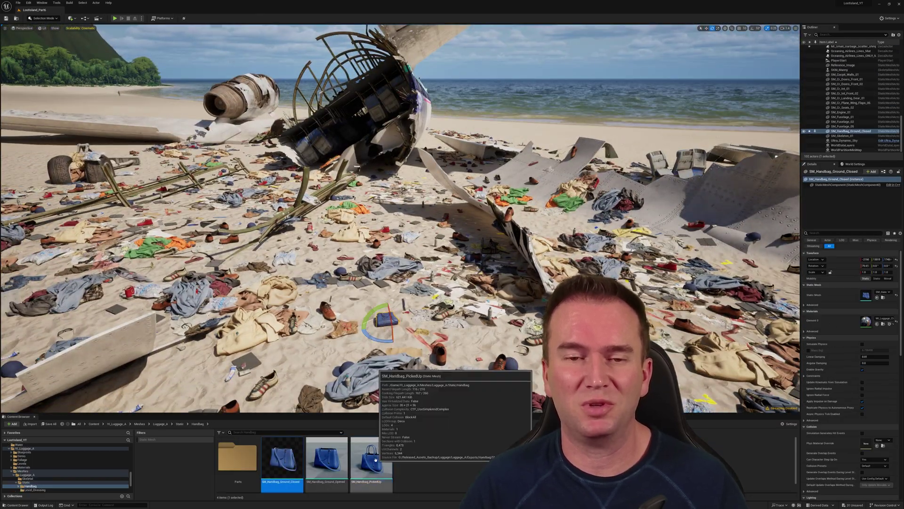
Place a handbag, whole and retracted fabric suitcases, and a metal suitcase lid on the beach.
click(371, 459)
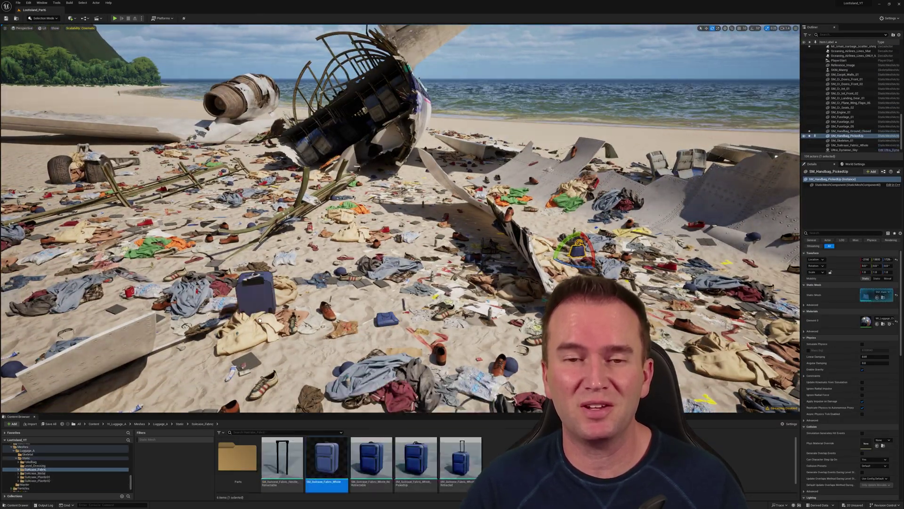
drag(326, 460, 172, 274)
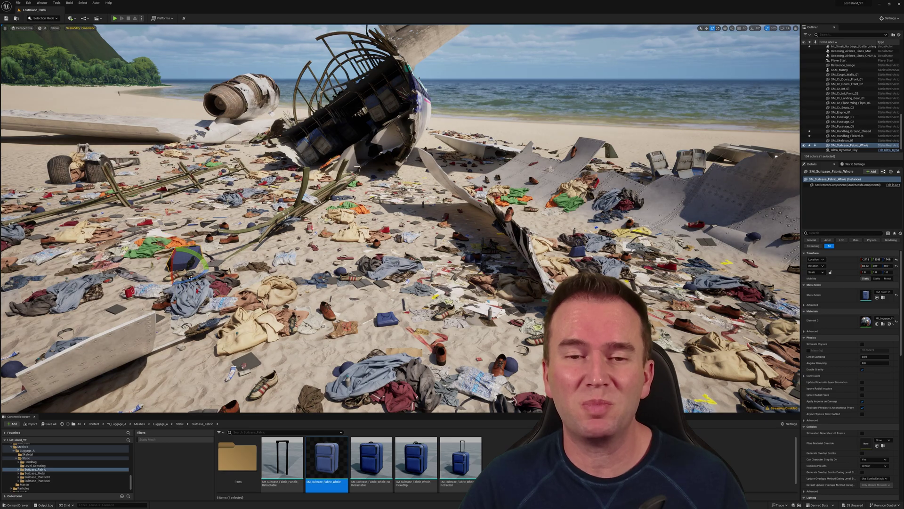
drag(461, 459, 243, 210)
click(35, 473)
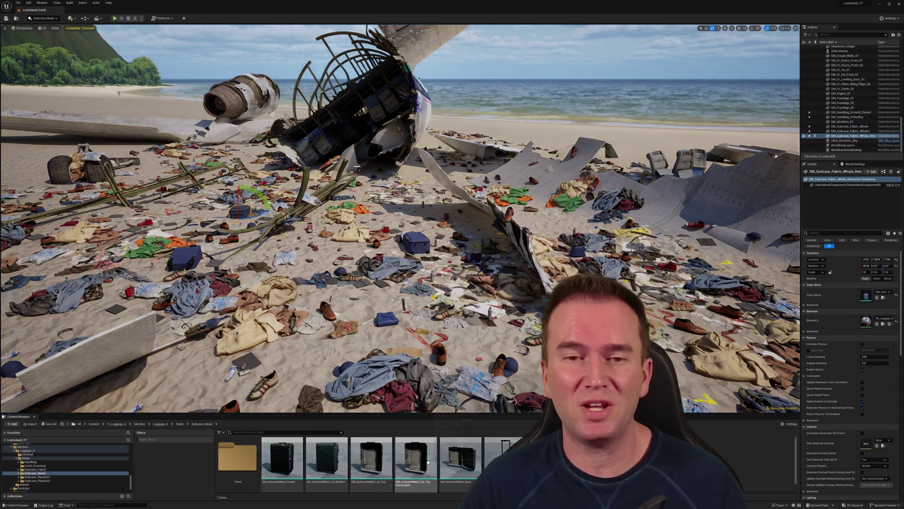
drag(371, 460, 311, 362)
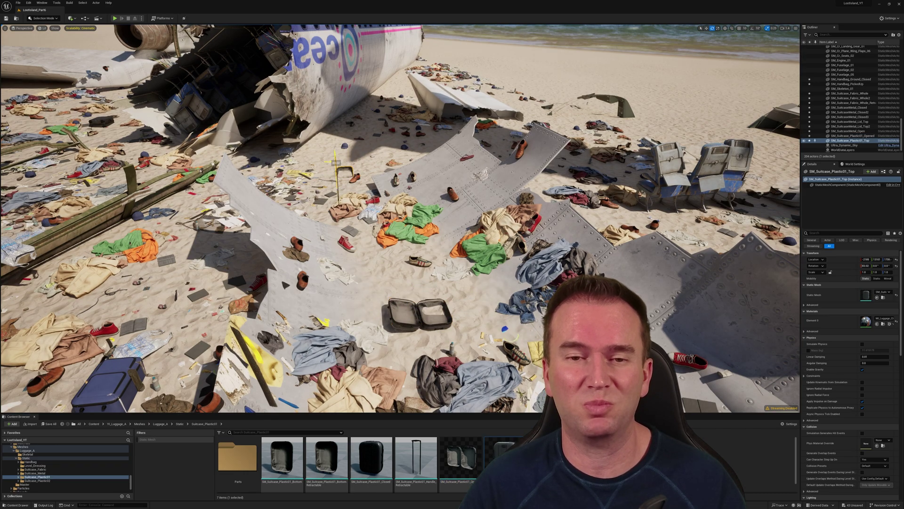
Scatter Suitcase_Plastic02 tops, bottoms and open cases around and inside the broken fuselage.
click(37, 480)
drag(504, 457, 213, 263)
drag(480, 445, 485, 254)
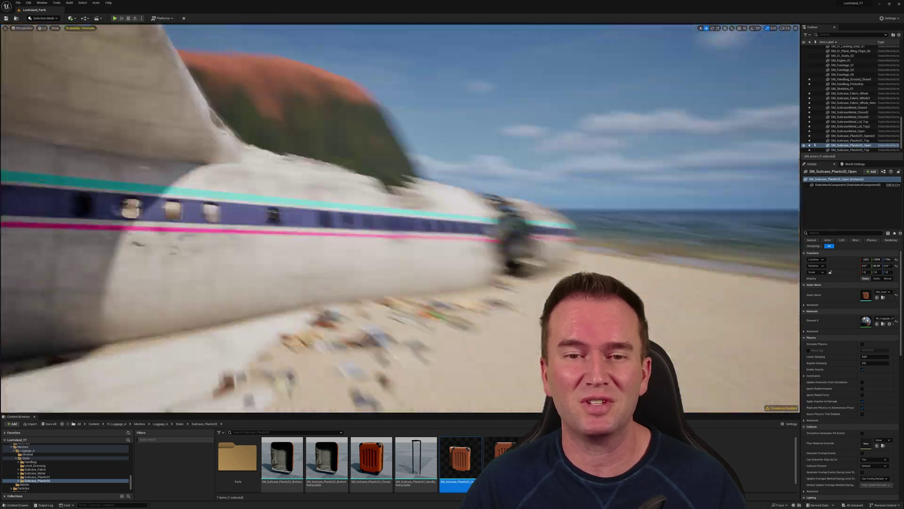
drag(327, 459, 426, 257)
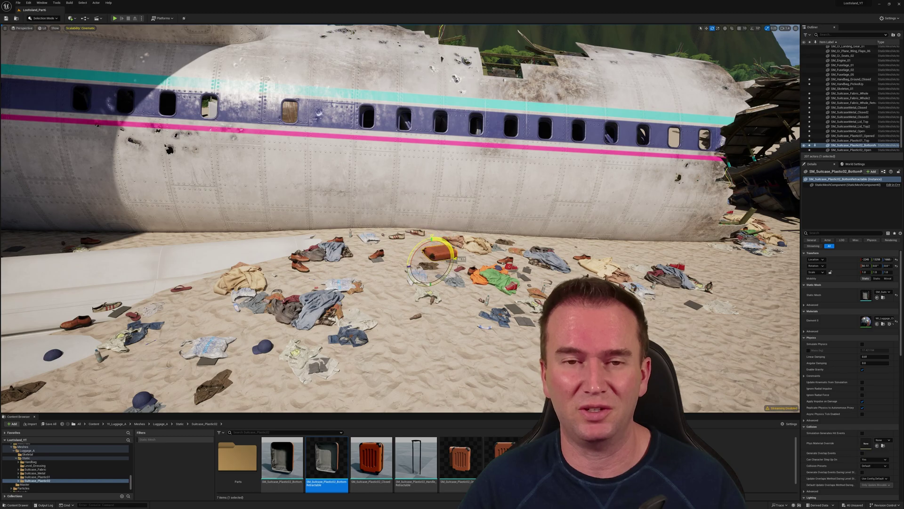
drag(283, 460, 396, 300)
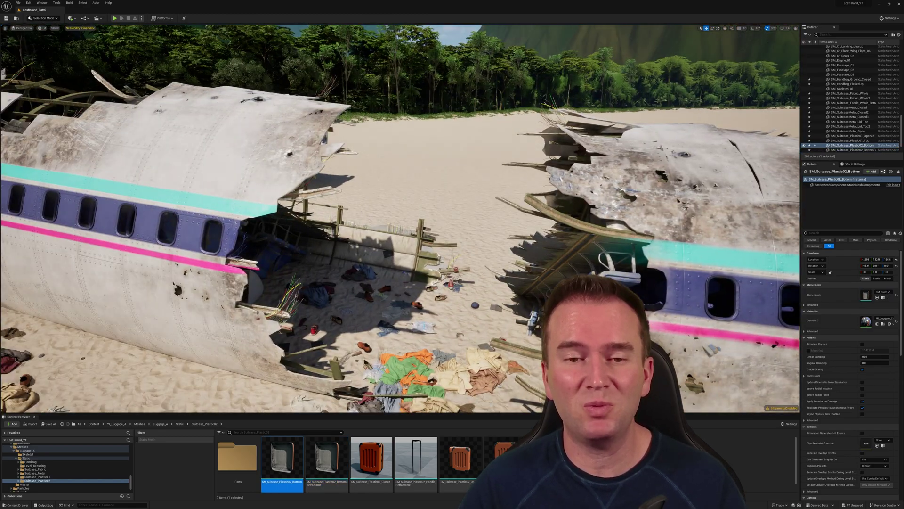
drag(461, 457, 376, 313)
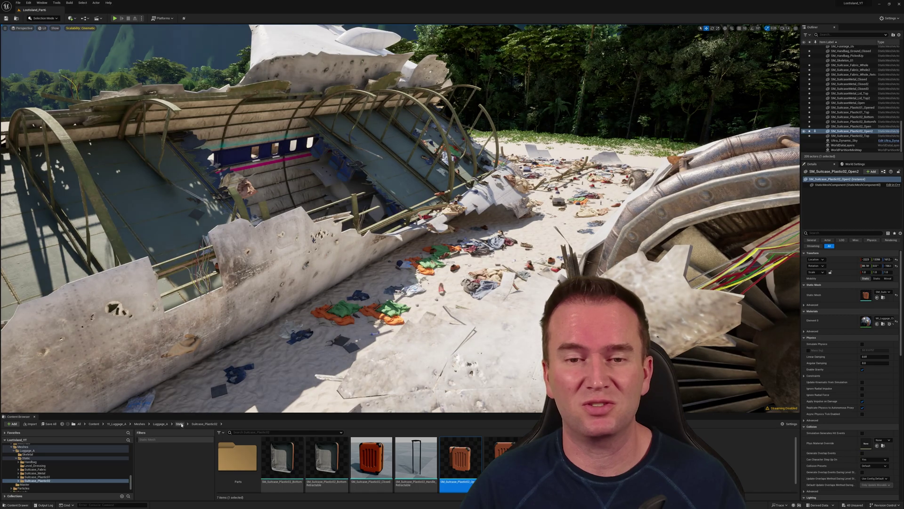
Place an open SM_SuitcaseMetal_Open suitcase among the fuselage debris.
click(196, 427)
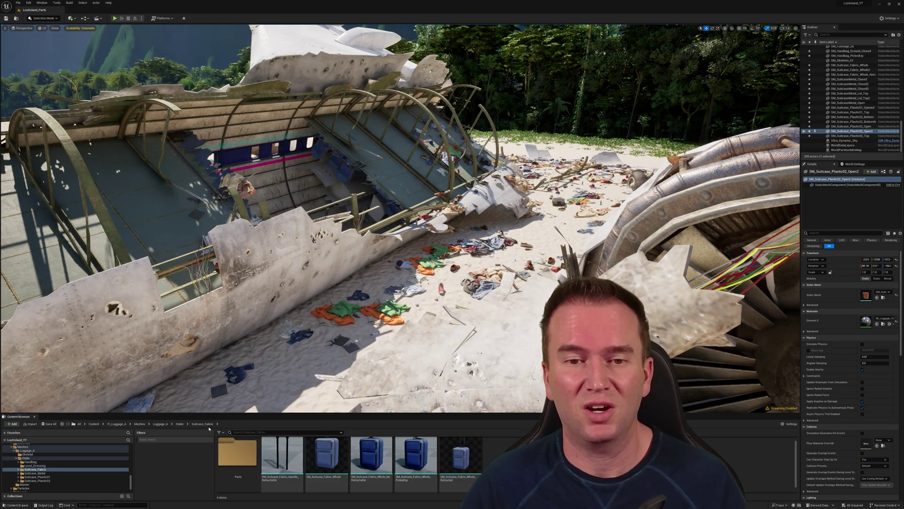
click(35, 473)
drag(460, 457, 372, 293)
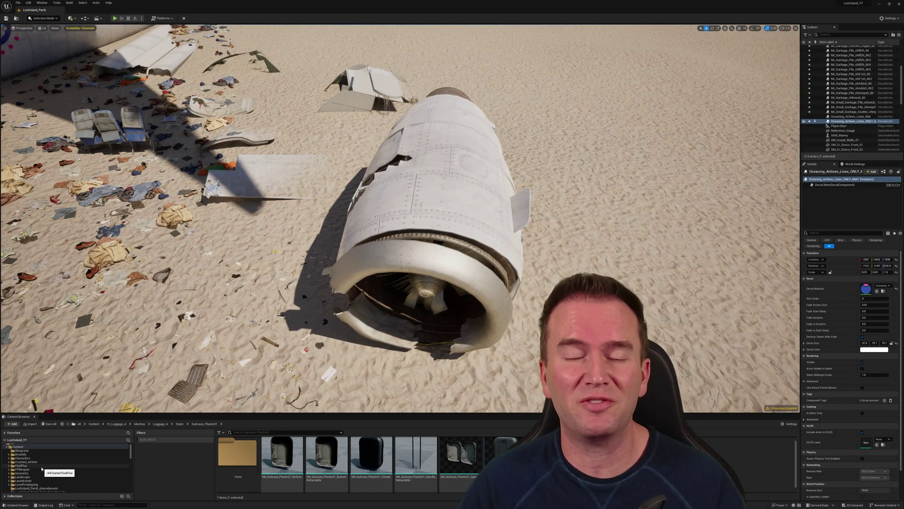
Drop P_Steam_Lit from Crashed_Airliner > EpicContent > Particles onto the engine and orbit to check it.
click(26, 462)
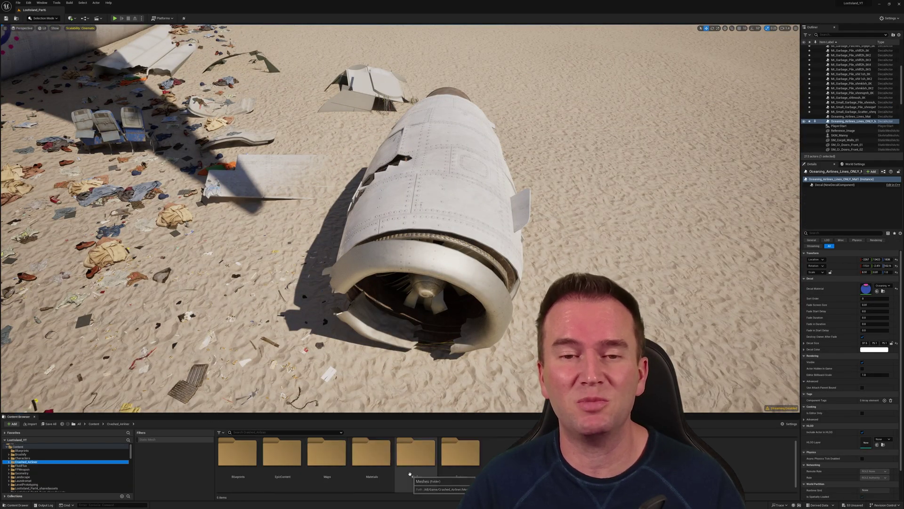
double_click(282, 452)
double_click(238, 452)
drag(372, 455, 446, 240)
right_drag(445, 267, 441, 243)
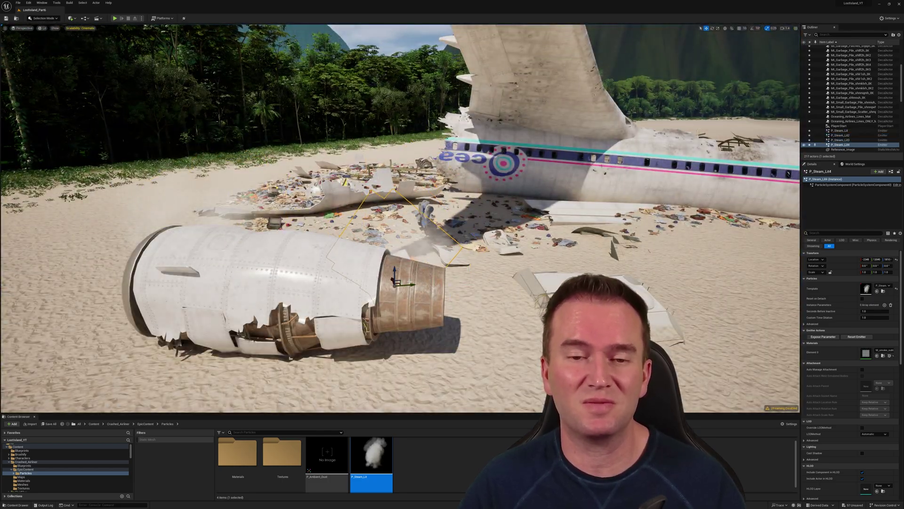
right_drag(421, 297, 429, 297)
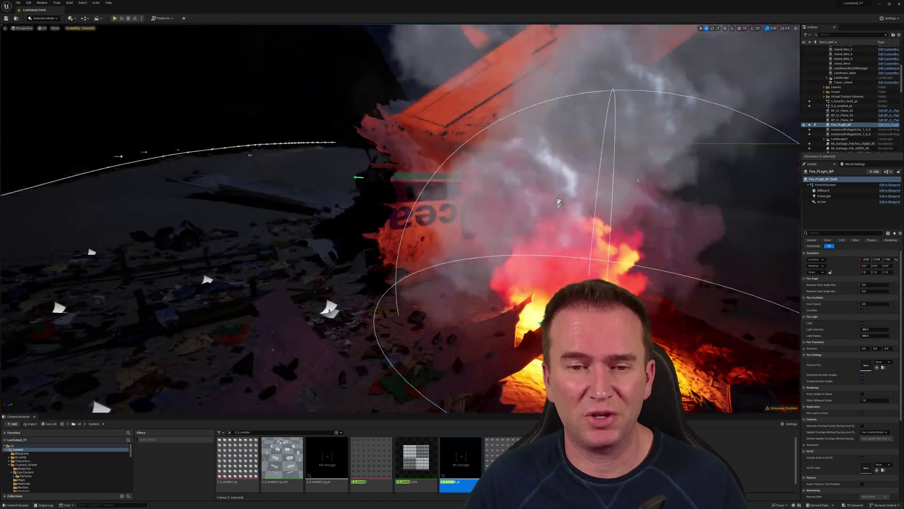
Inspect the first fire's smoke emitter, fire light and bonfire, then frame Ultra_Dynamic_Sky for a wide view.
click(556, 204)
key(f)
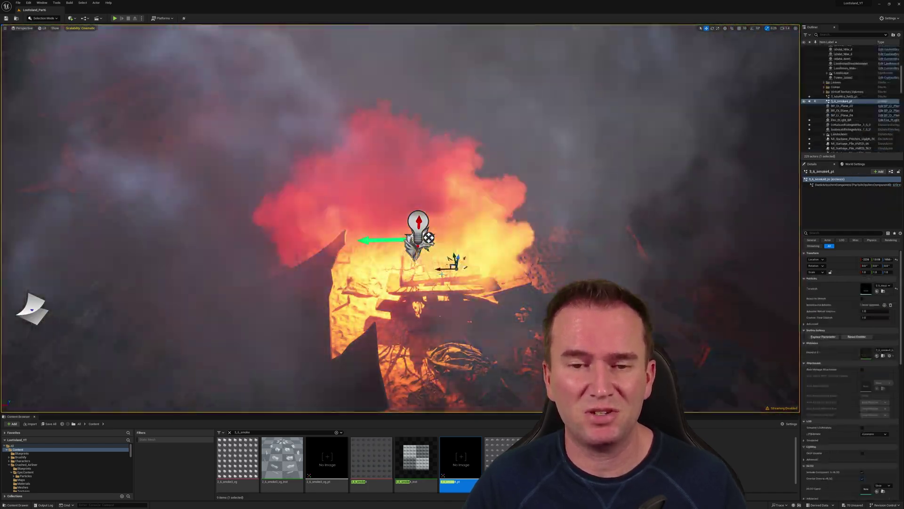
click(841, 120)
click(843, 96)
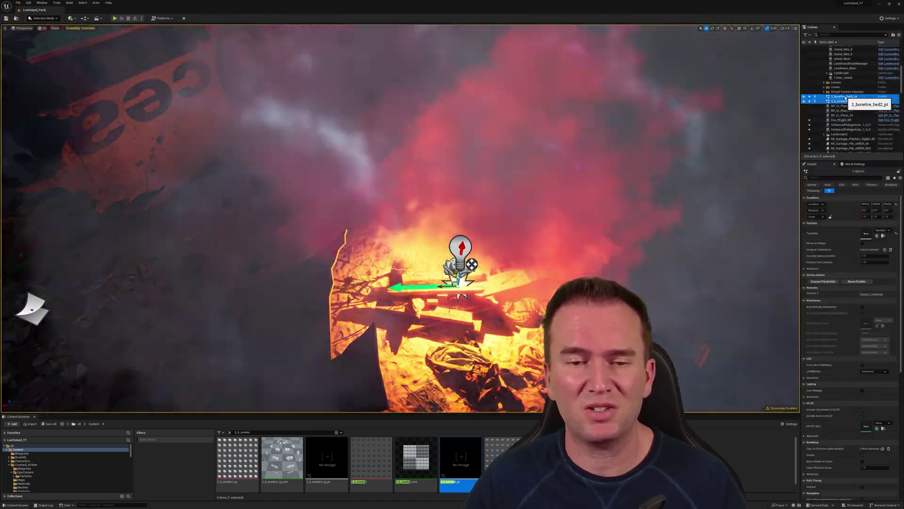
scroll(843, 118, down, 10)
double_click(844, 187)
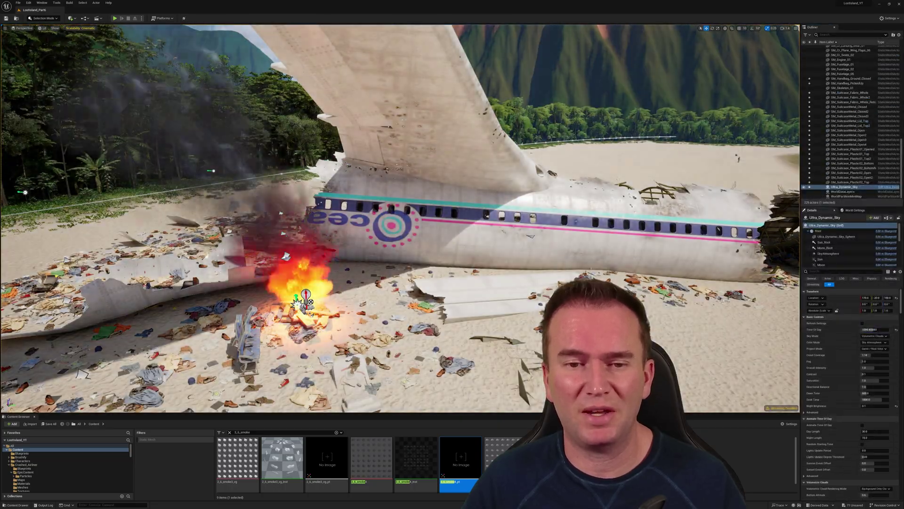
scroll(838, 82, up, 15)
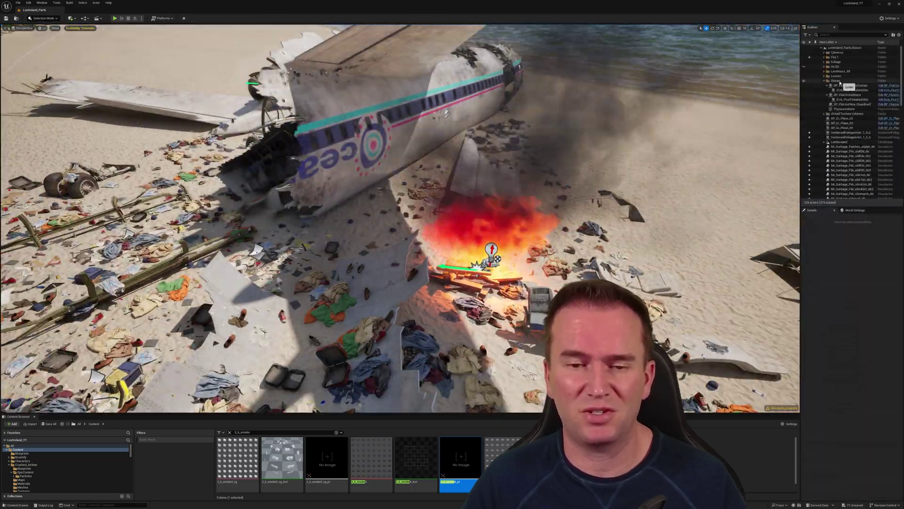
Duplicate Fire 1's wood pile, bonfire, smoke emitter and fire light onto the left debris pile.
click(824, 57)
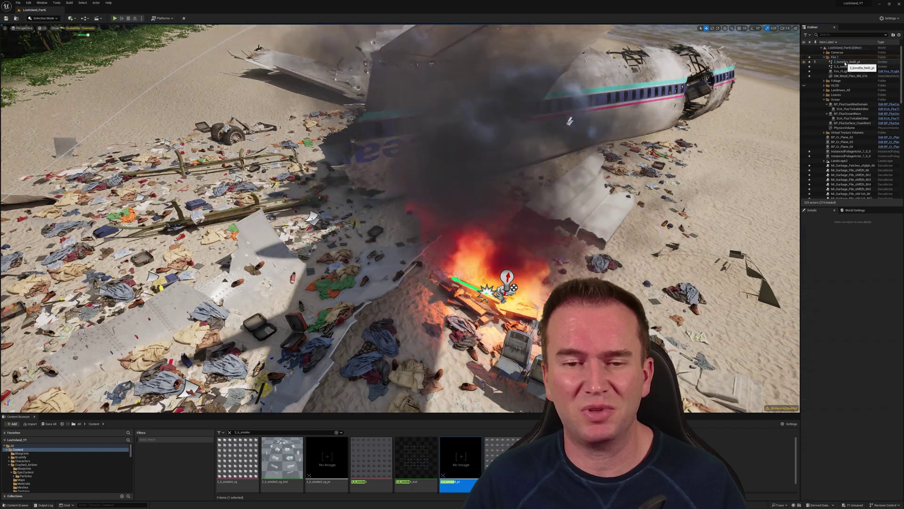
key(ctrl+v)
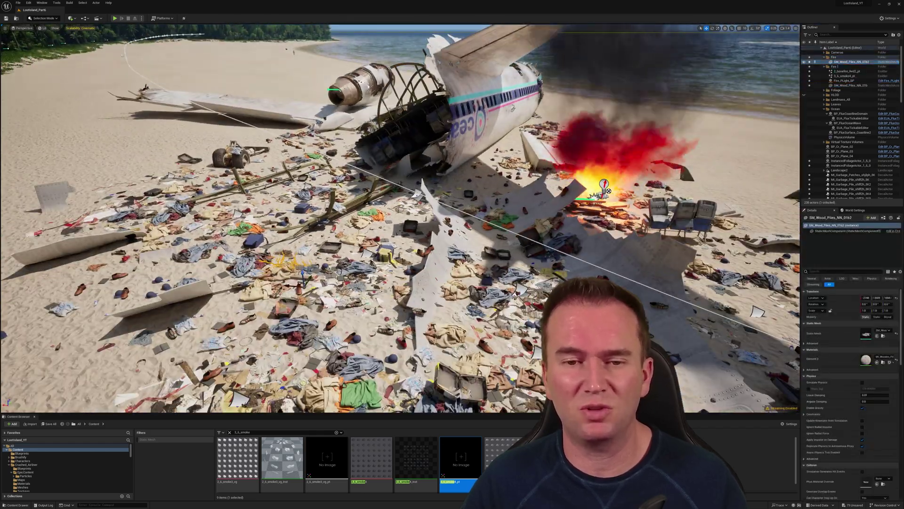
key(ctrl+v)
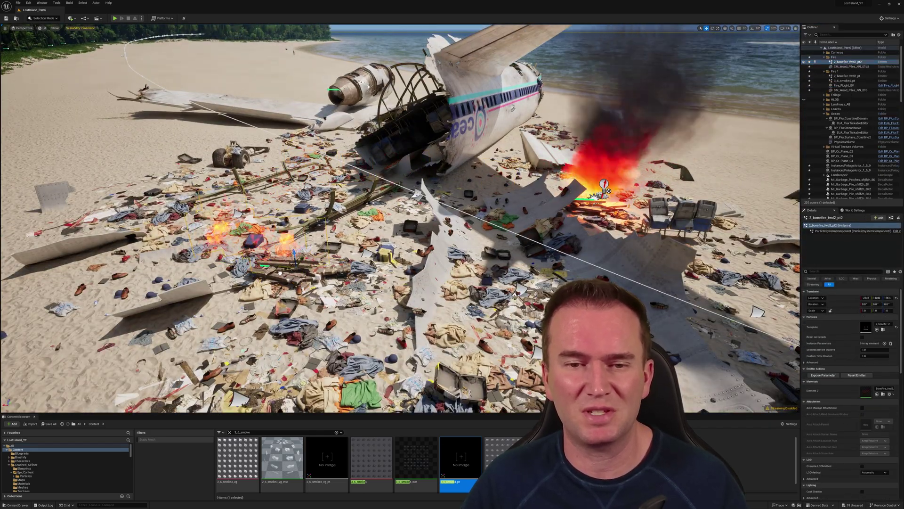
key(ctrl+v)
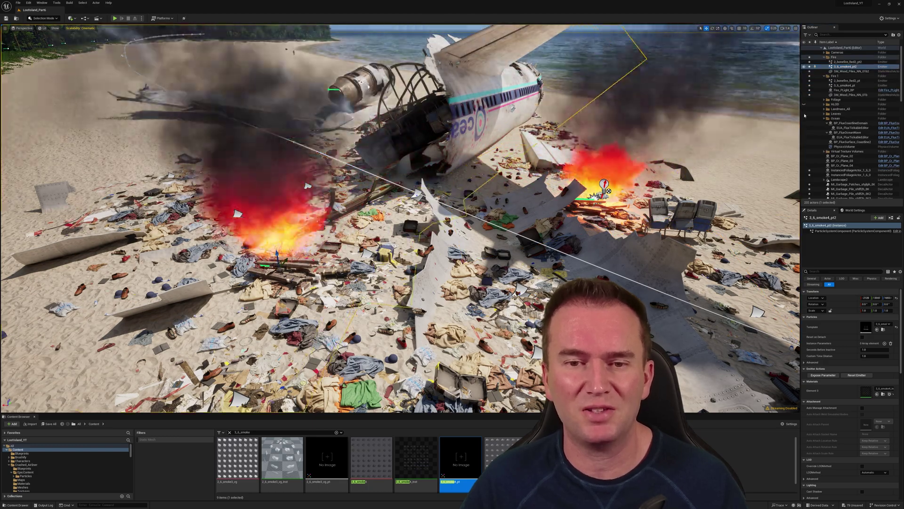
key(ctrl+v)
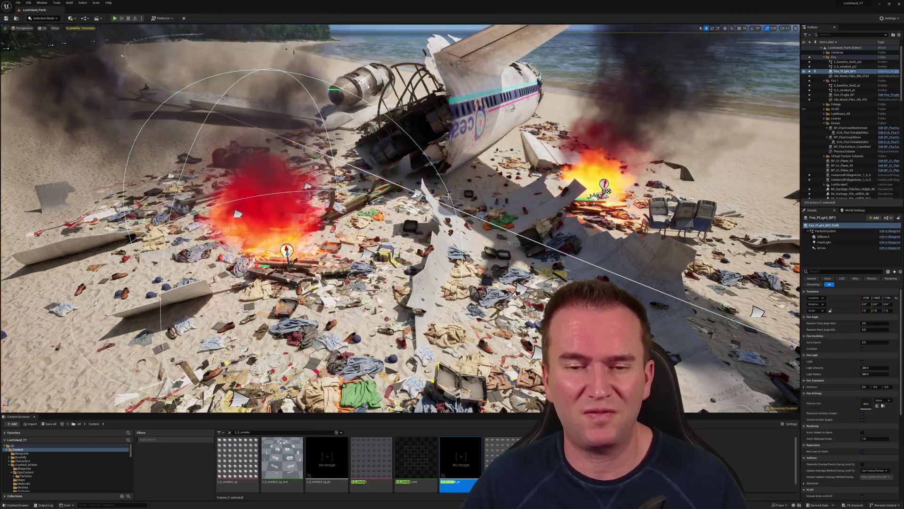
Select the copied wood pile, orbit toward the fuselage, and select Ultra_Dynamic_Sky for time-of-day changes.
click(304, 272)
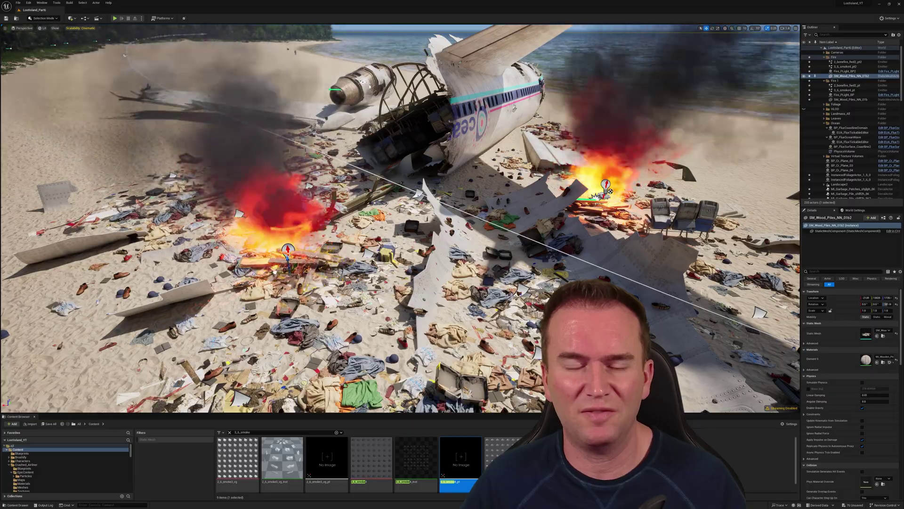
right_drag(419, 194, 464, 202)
click(471, 109)
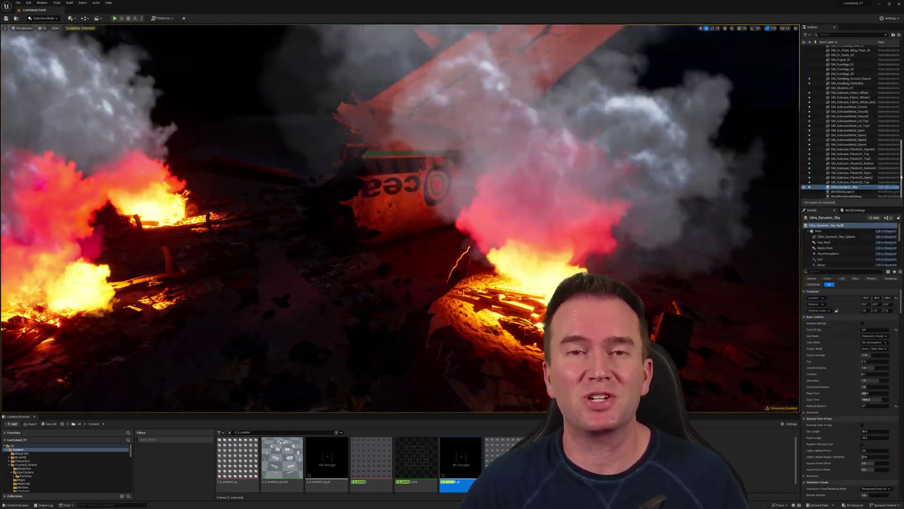
Check the bonfire, smoke and light emitters of the second and third fires.
click(607, 225)
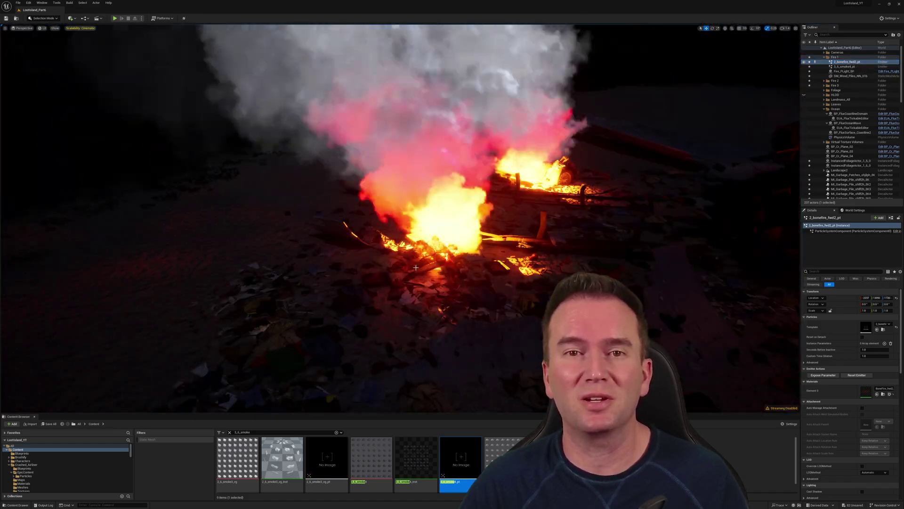
click(456, 261)
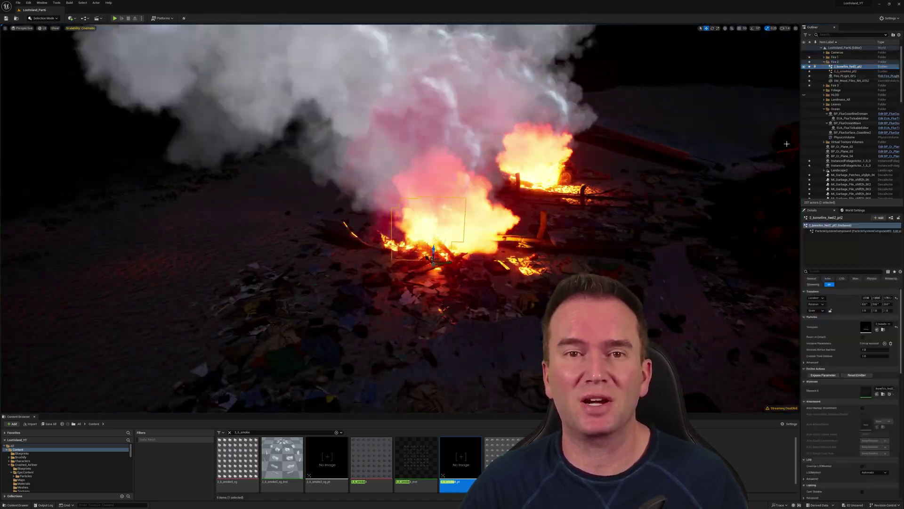
click(465, 262)
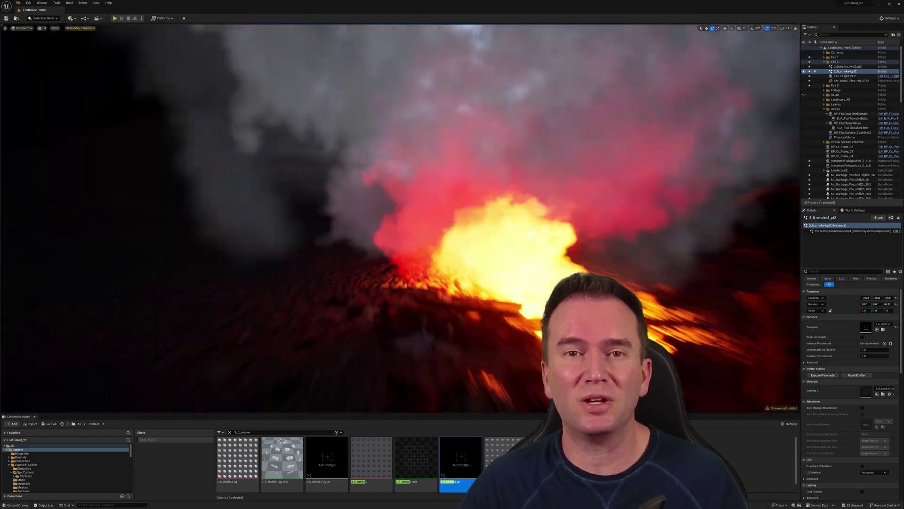
click(489, 245)
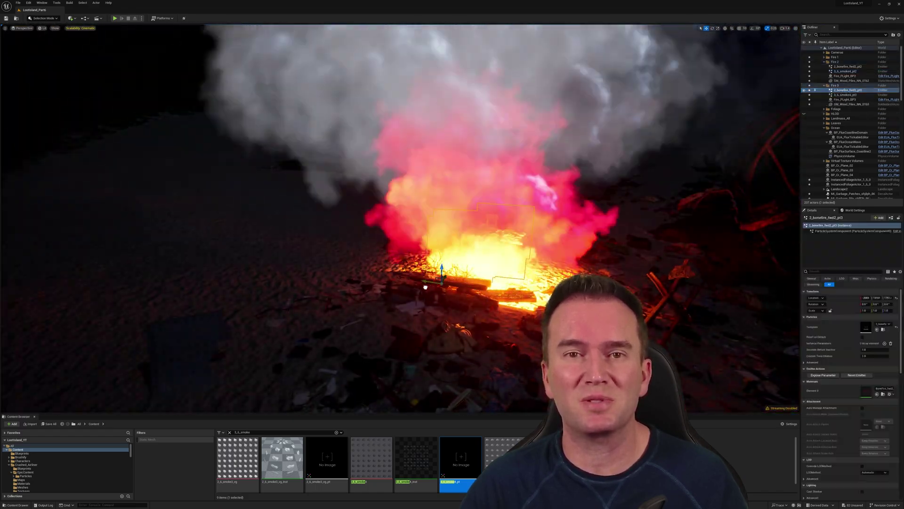
double_click(845, 99)
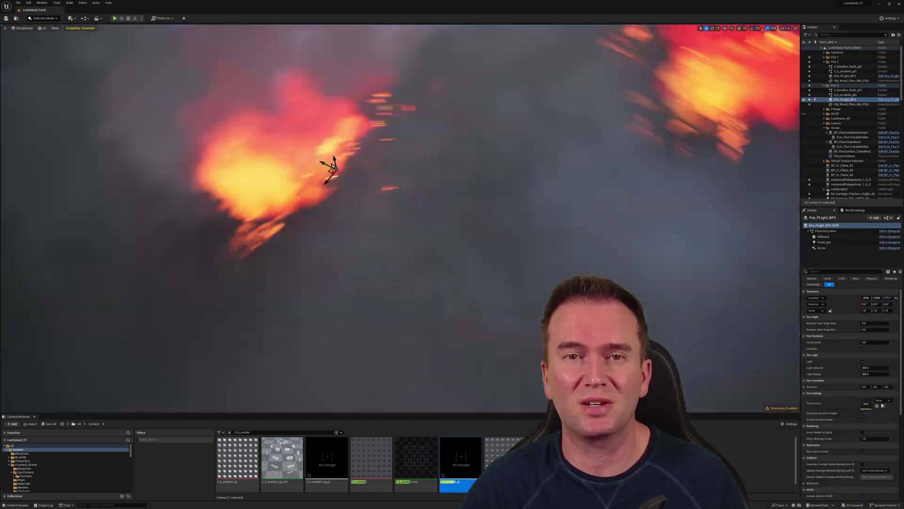
Drag Ultra_Dynamic_Sky's Time of Day to daylight and start Play in Editor with Alt+P.
scroll(470, 271, down, 2)
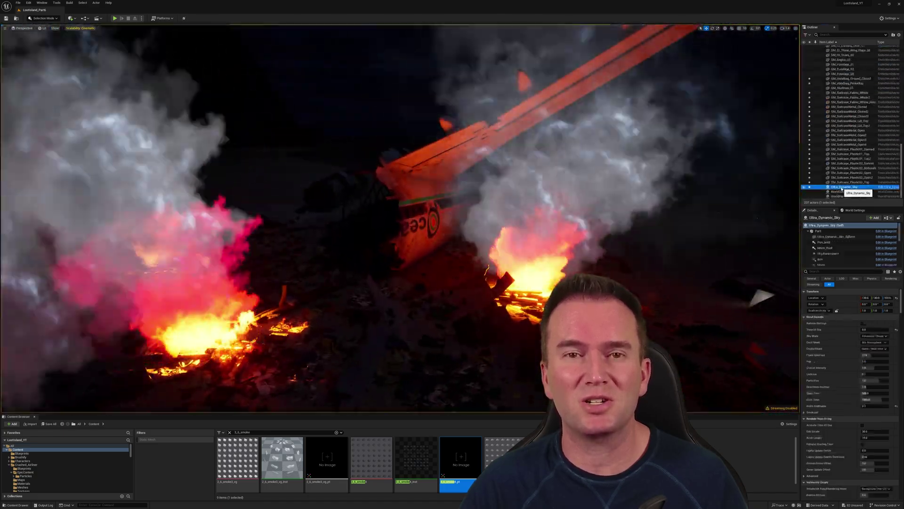
drag(868, 330, 877, 329)
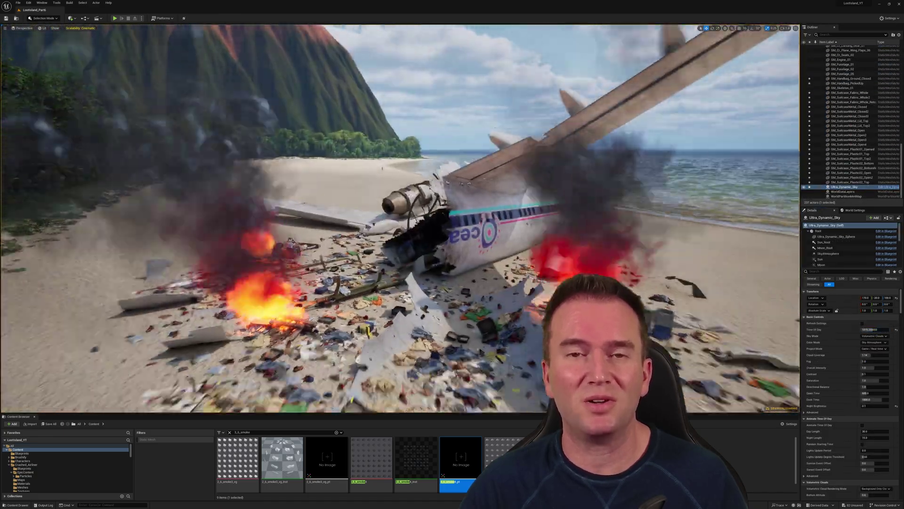
key(alt+p)
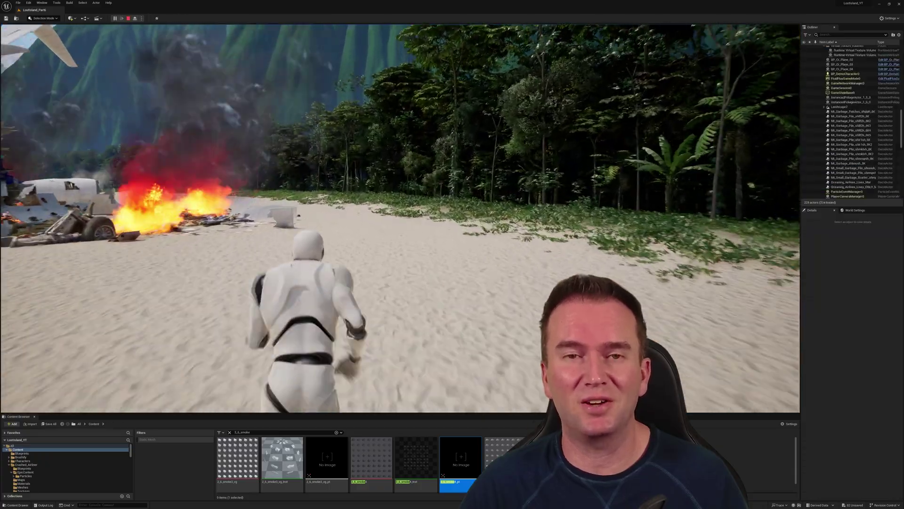